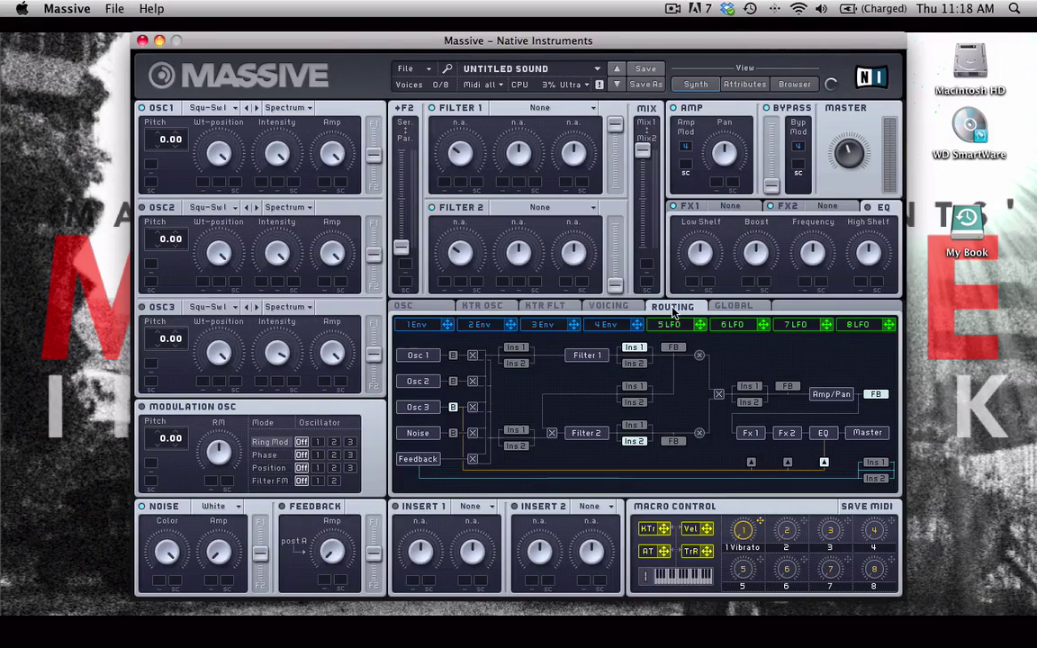
Route Insert 2 ahead of Filter 2 and Insert 1 ahead of the Amp/Pan stage in the signal flow
{"action": "left_click", "coordinate": [634, 363]}
{"action": "left_click", "coordinate": [515, 445]}
{"action": "left_click", "coordinate": [749, 385]}
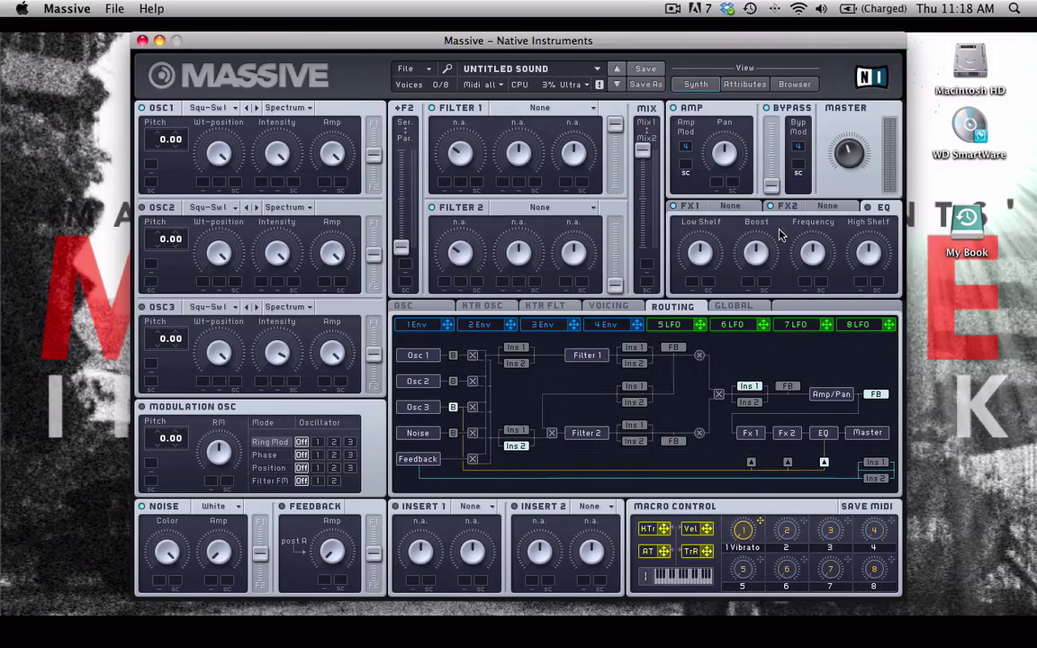
Show the FX1 settings and review the effects available for it, keeping None as the selection
{"action": "left_click", "coordinate": [724, 208]}
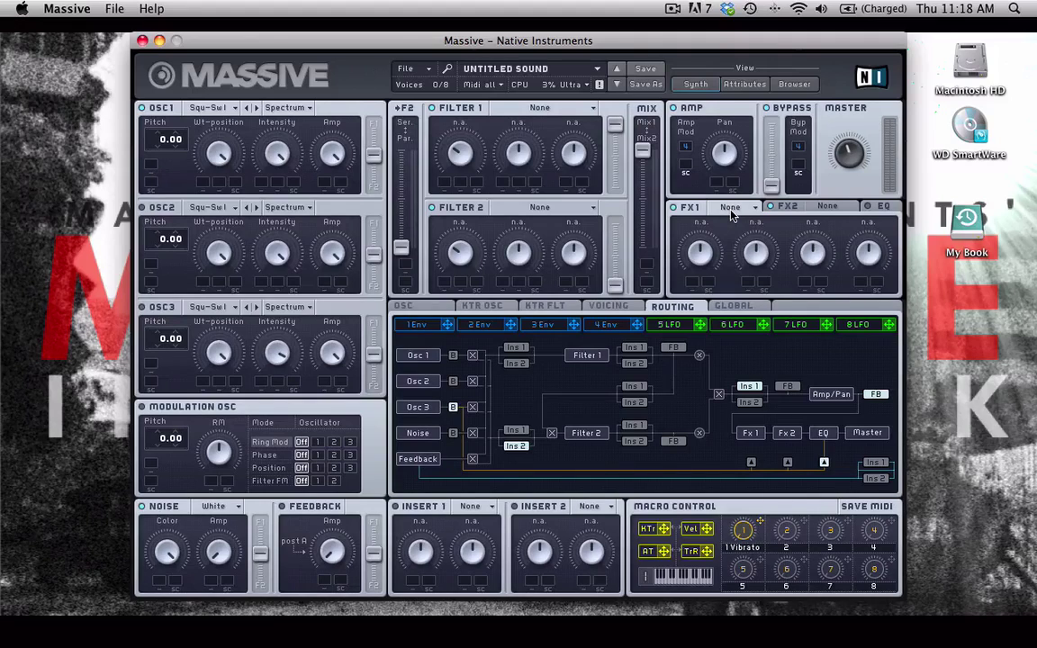
{"action": "left_click", "coordinate": [791, 205]}
{"action": "left_click", "coordinate": [790, 205]}
{"action": "left_click", "coordinate": [730, 206]}
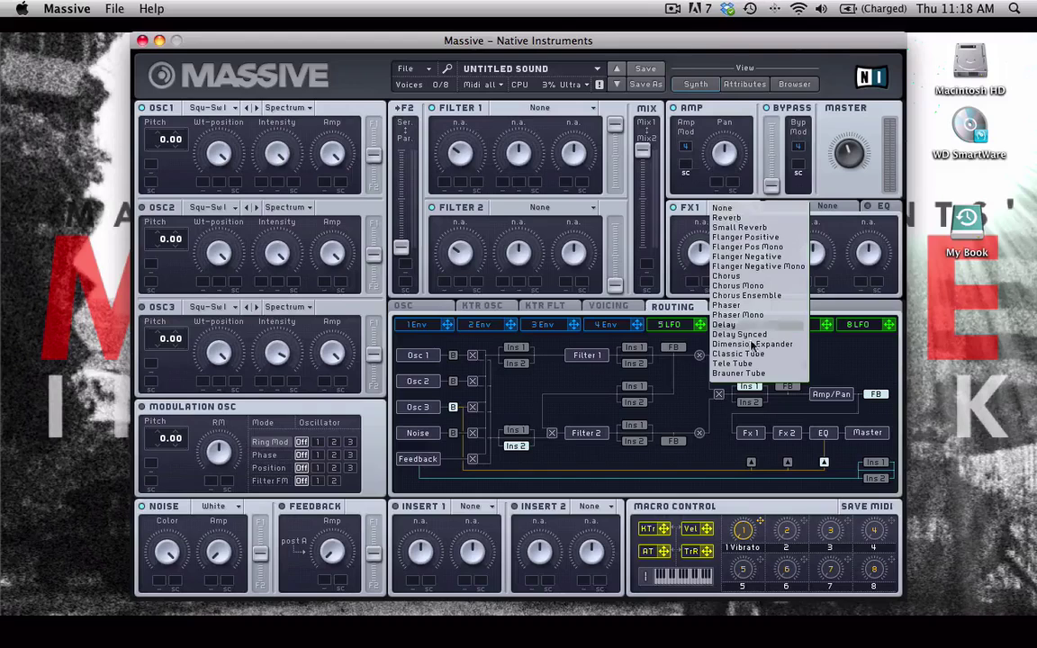
{"action": "left_click", "coordinate": [723, 208]}
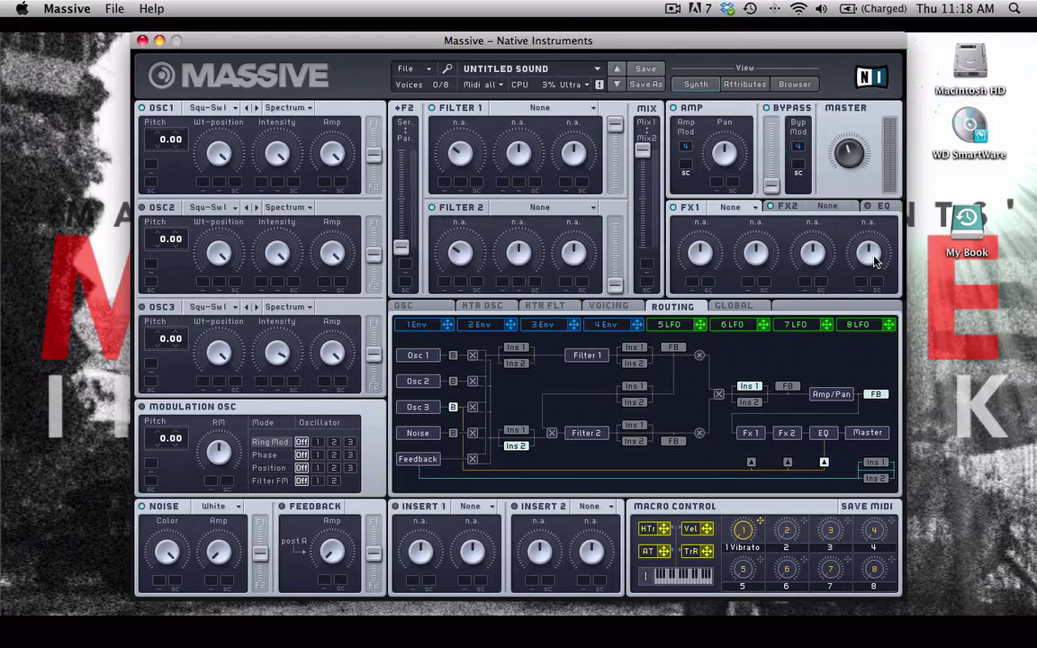
Load Reverb into FX1, and replace it with Phaser to compare their controls
{"action": "left_click", "coordinate": [727, 208]}
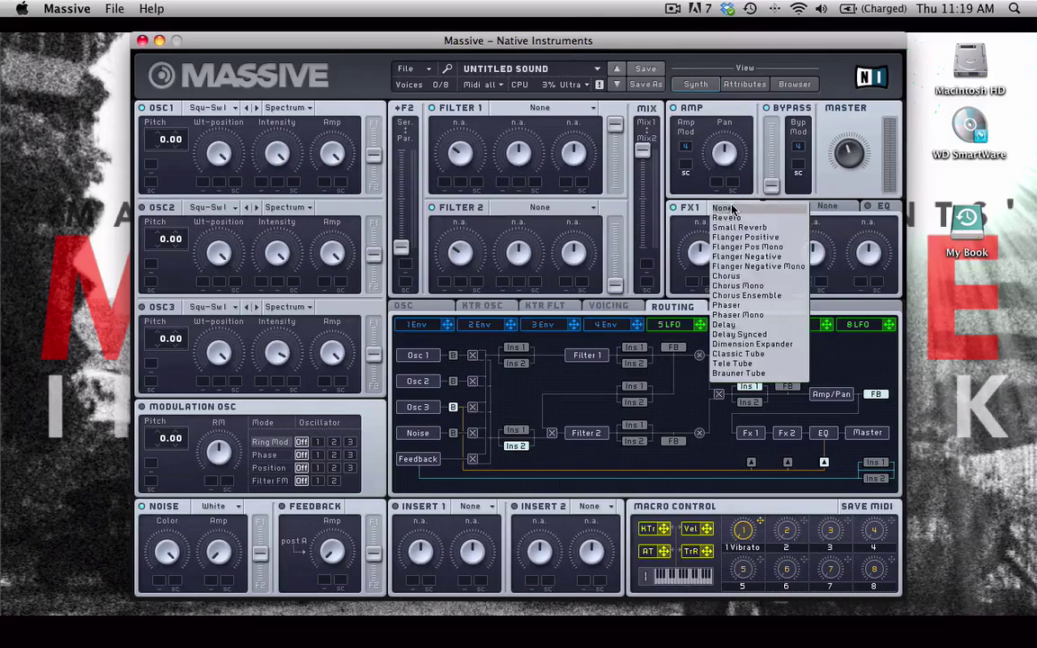
{"action": "left_click", "coordinate": [786, 220]}
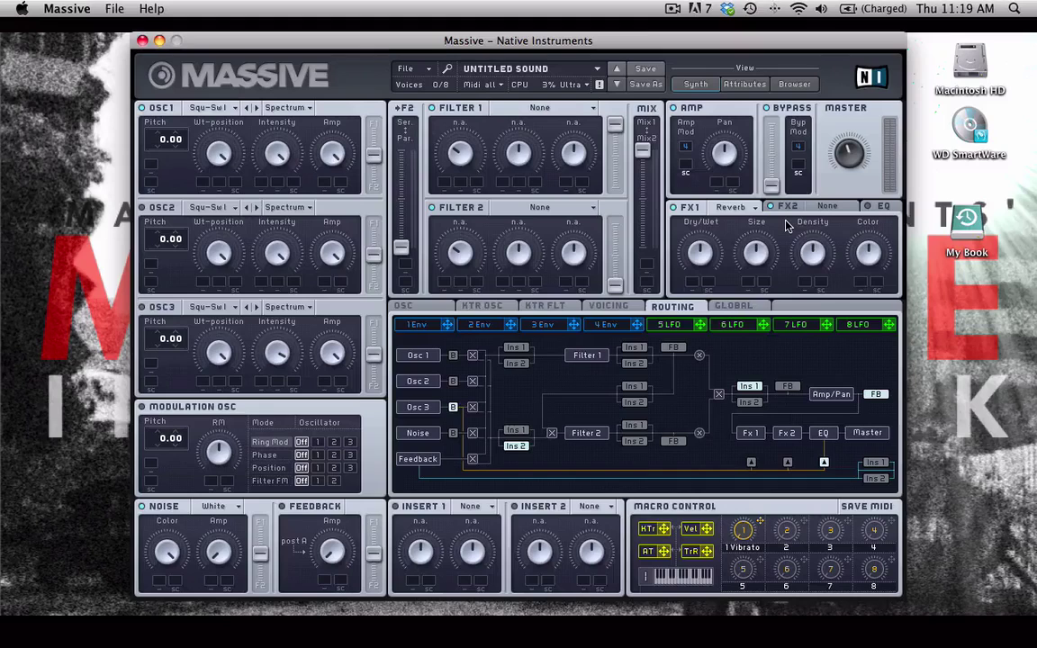
{"action": "left_click", "coordinate": [736, 207]}
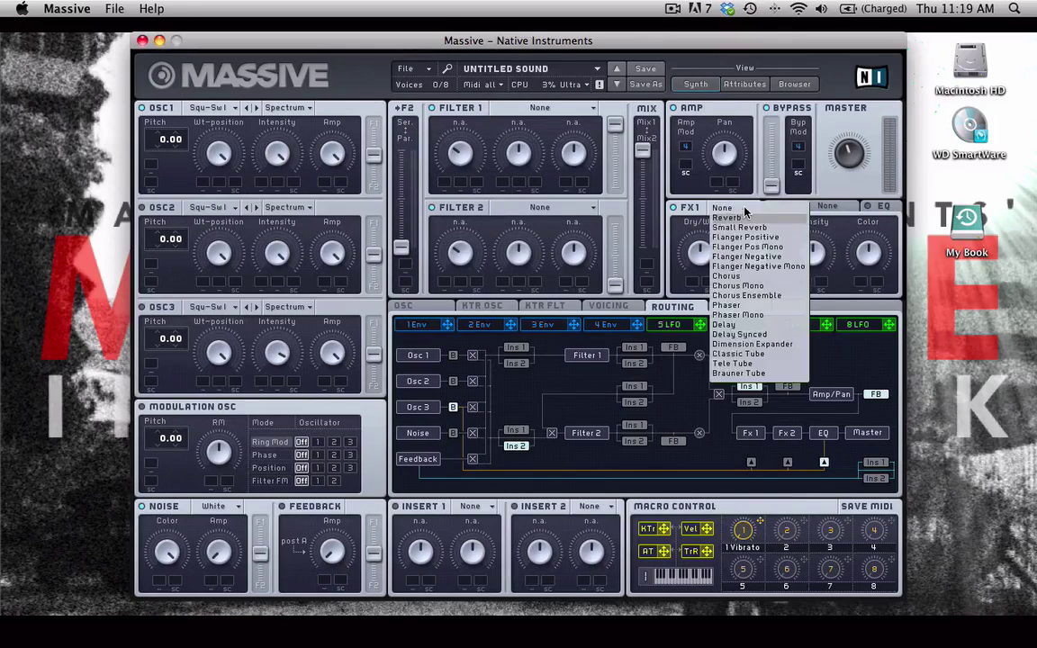
{"action": "left_click", "coordinate": [770, 311]}
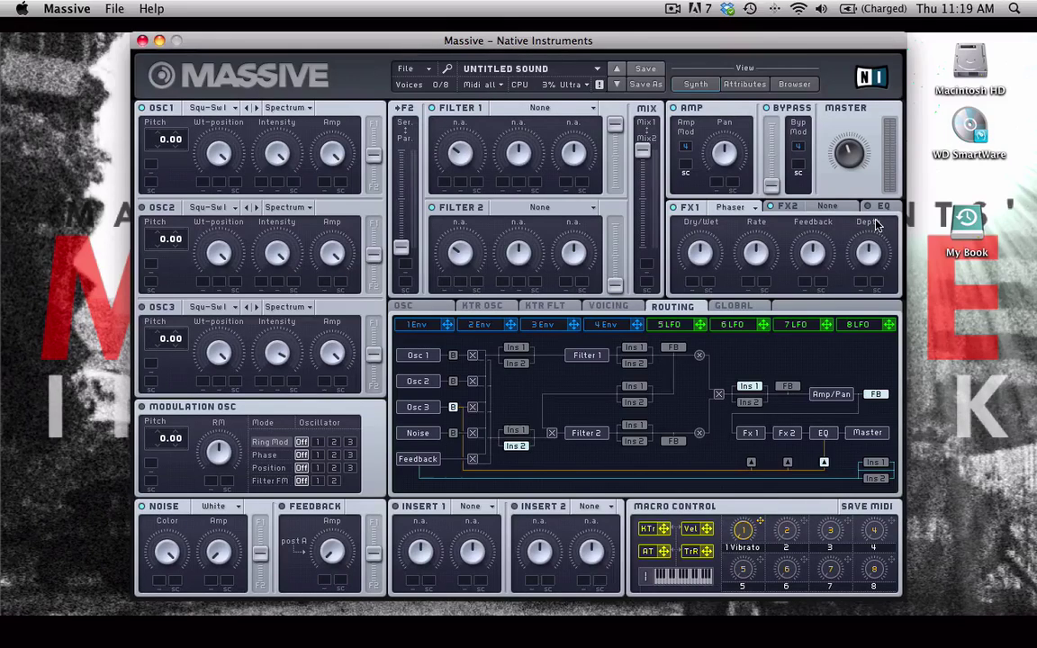
Switch FX1 between Flanger Negative Mono and Flanger Negative to compare the two versions, ending on the mono one
{"action": "left_click", "coordinate": [720, 208]}
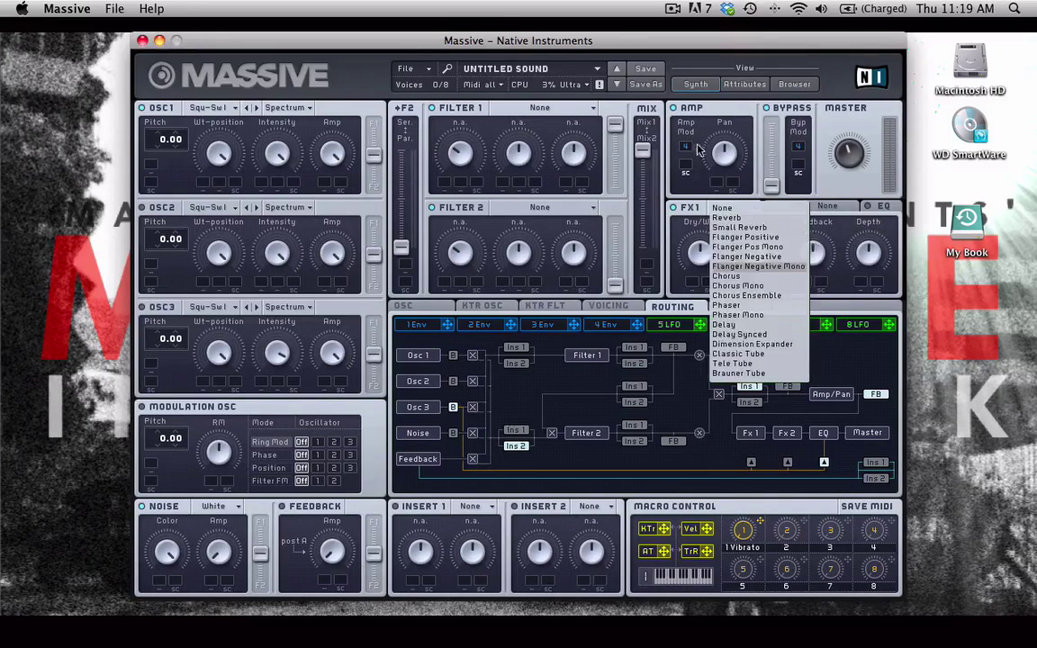
{"action": "left_click", "coordinate": [720, 207]}
{"action": "left_click", "coordinate": [720, 208]}
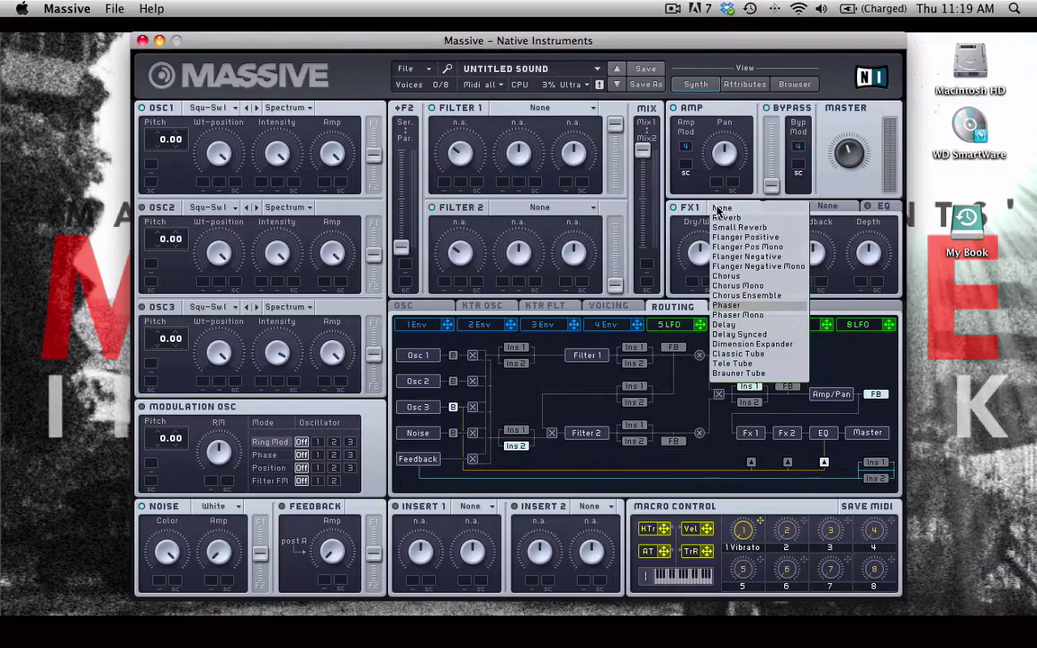
{"action": "left_click", "coordinate": [776, 267]}
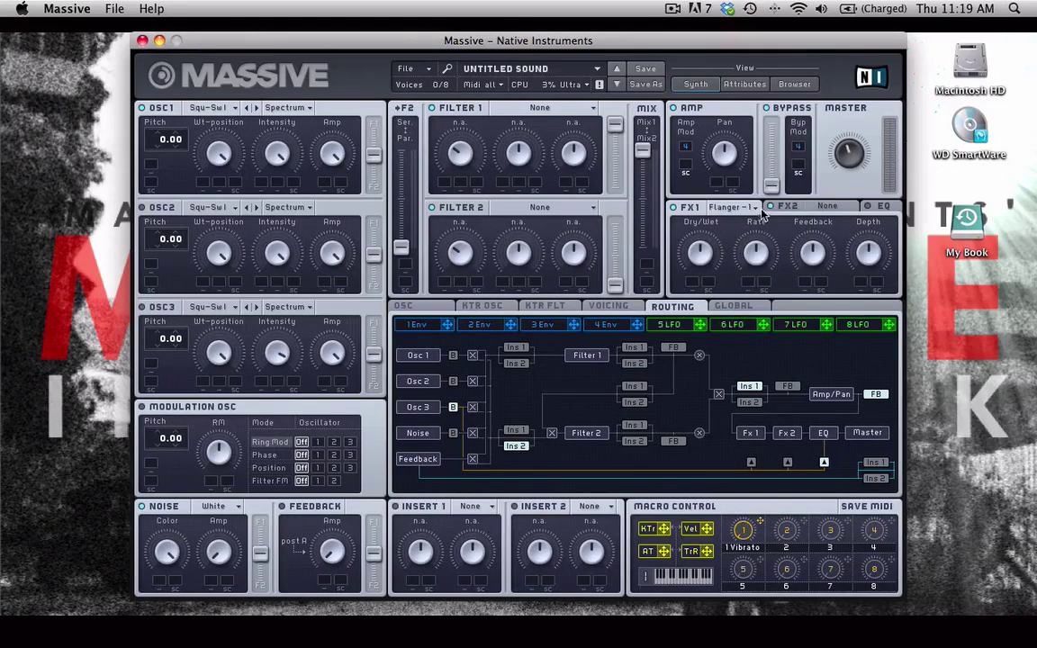
{"action": "left_click", "coordinate": [731, 208]}
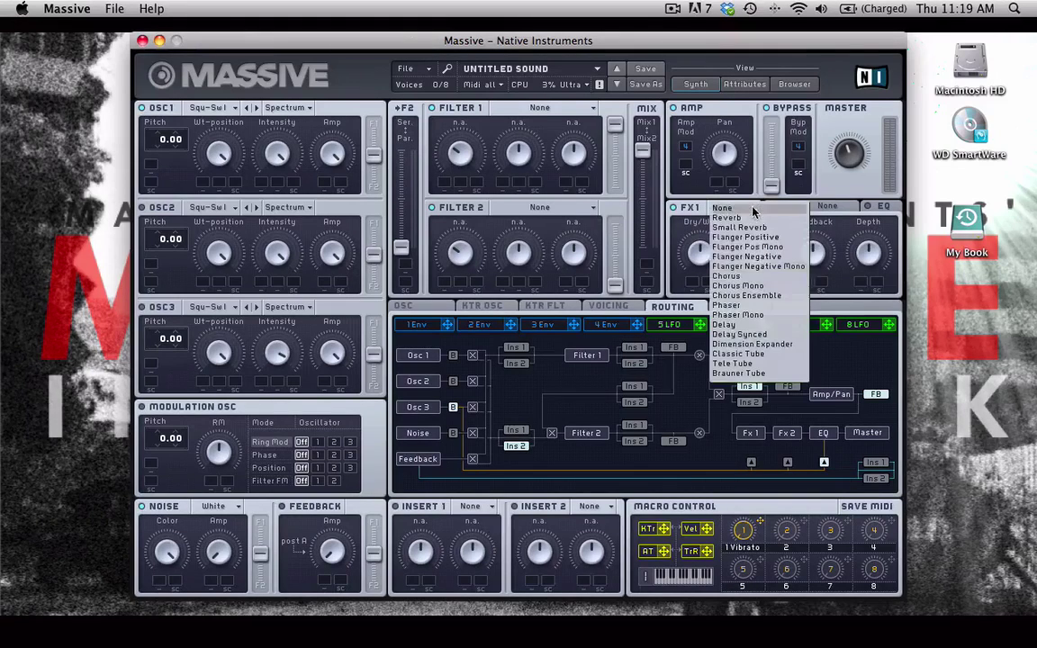
{"action": "left_click", "coordinate": [800, 258]}
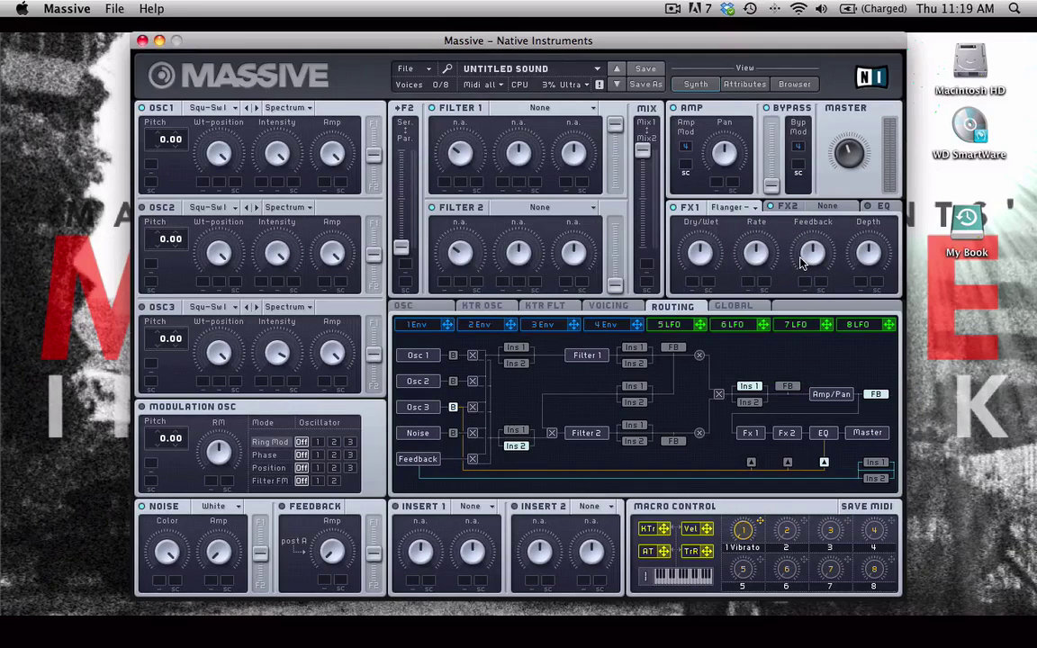
{"action": "left_click", "coordinate": [754, 210]}
{"action": "left_click", "coordinate": [747, 267]}
Change the FX1 effect to Phaser Mono and switch it to the stereo Phaser for comparison
{"action": "left_click", "coordinate": [723, 209]}
{"action": "left_click", "coordinate": [754, 209]}
{"action": "left_click", "coordinate": [754, 208]}
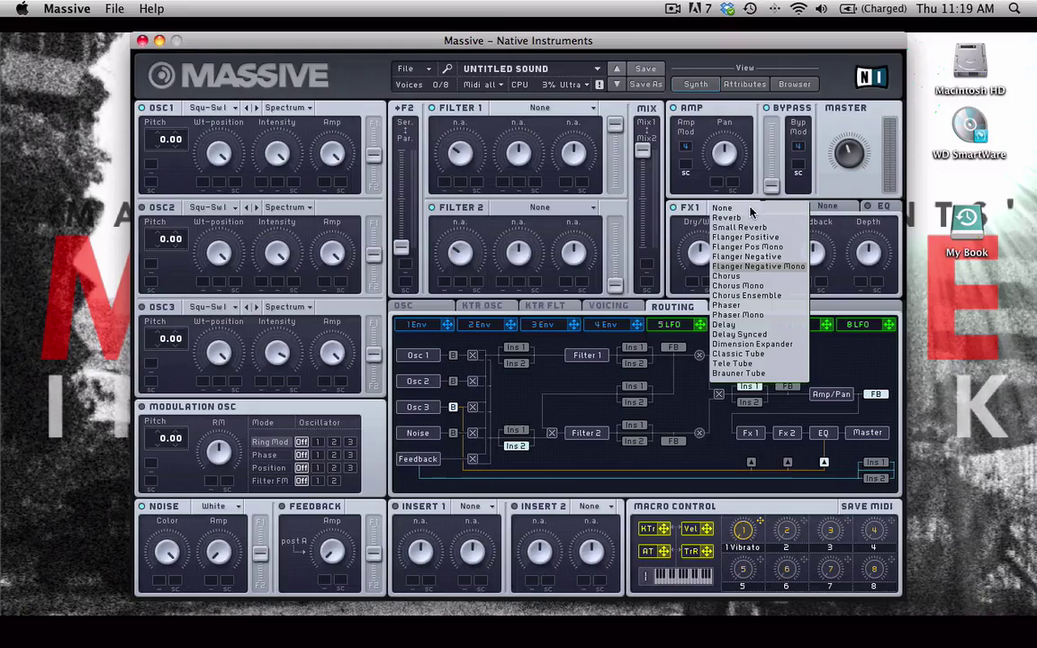
{"action": "left_click", "coordinate": [778, 307]}
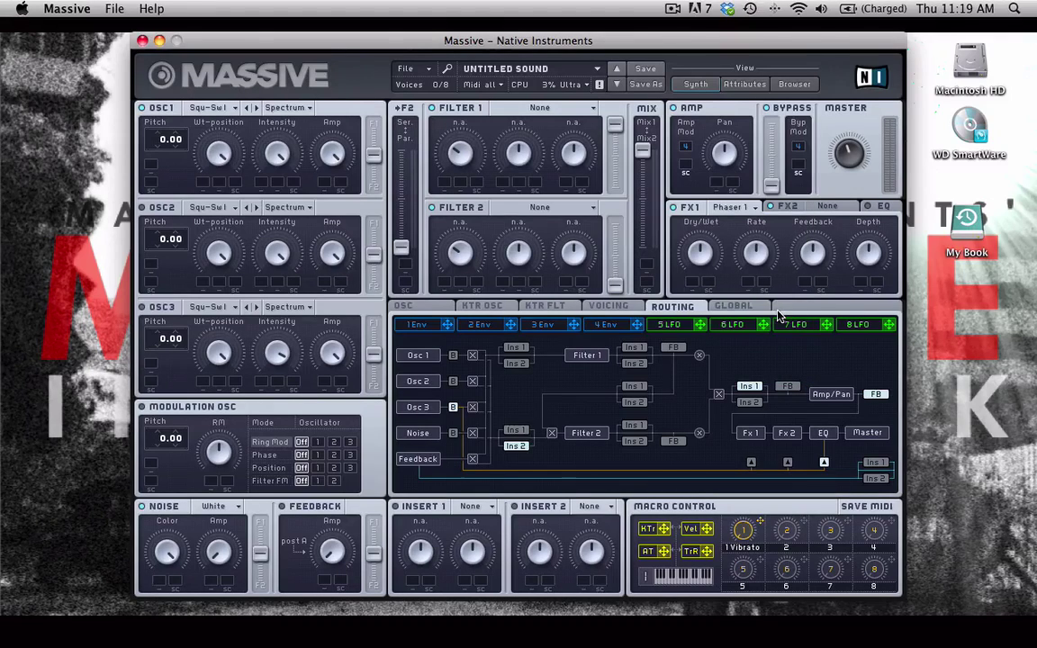
{"action": "left_click", "coordinate": [745, 208]}
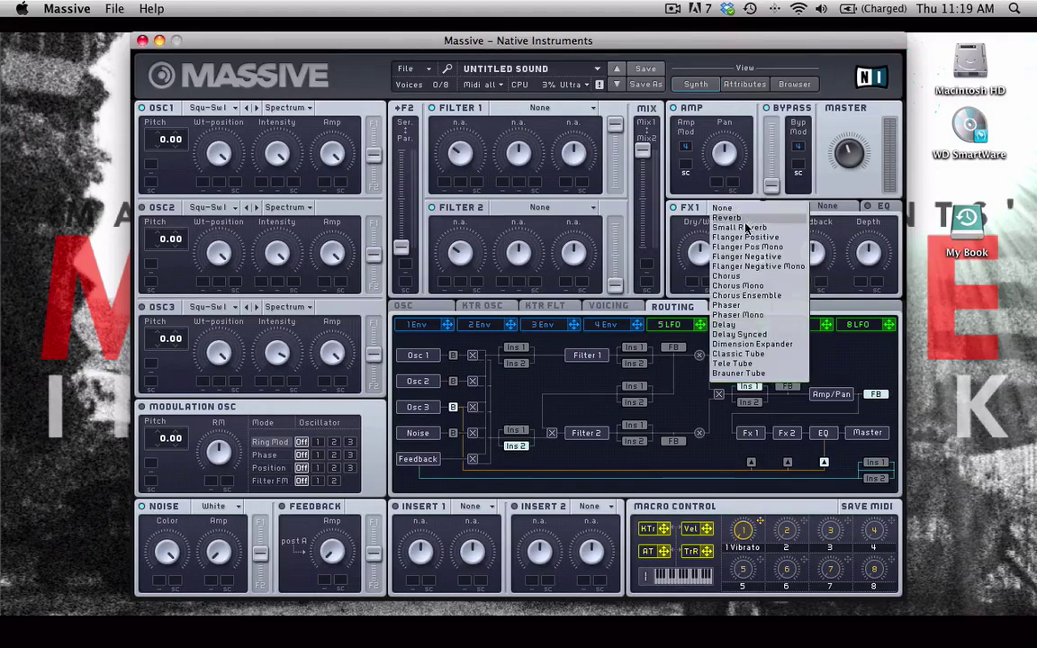
{"action": "left_click", "coordinate": [773, 306]}
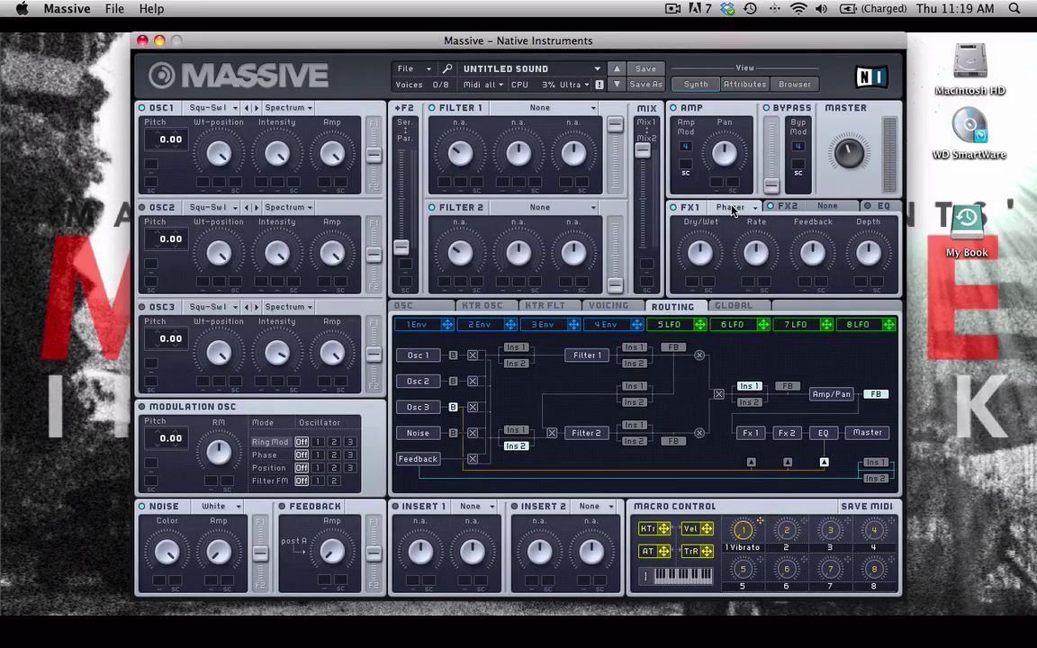
Alternate the FX1 effect between Reverb and Small Reverb to compare their sound, ending on Small Reverb
{"action": "left_click_drag", "start_coordinate": [734, 208], "coordinate": [763, 232]}
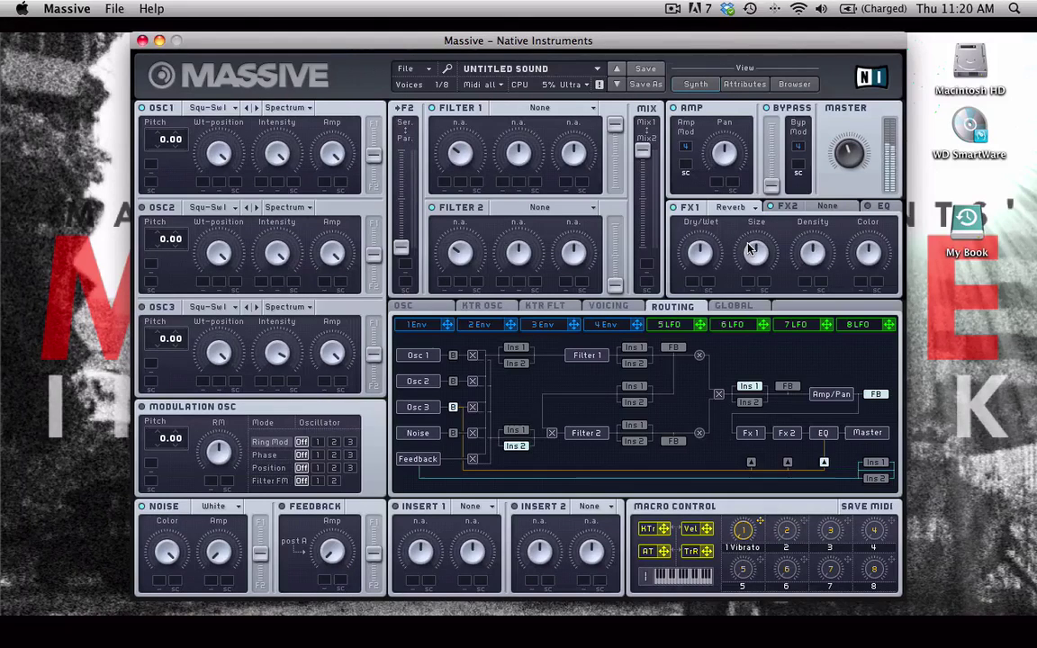
{"action": "left_click", "coordinate": [744, 209]}
{"action": "left_click", "coordinate": [747, 290]}
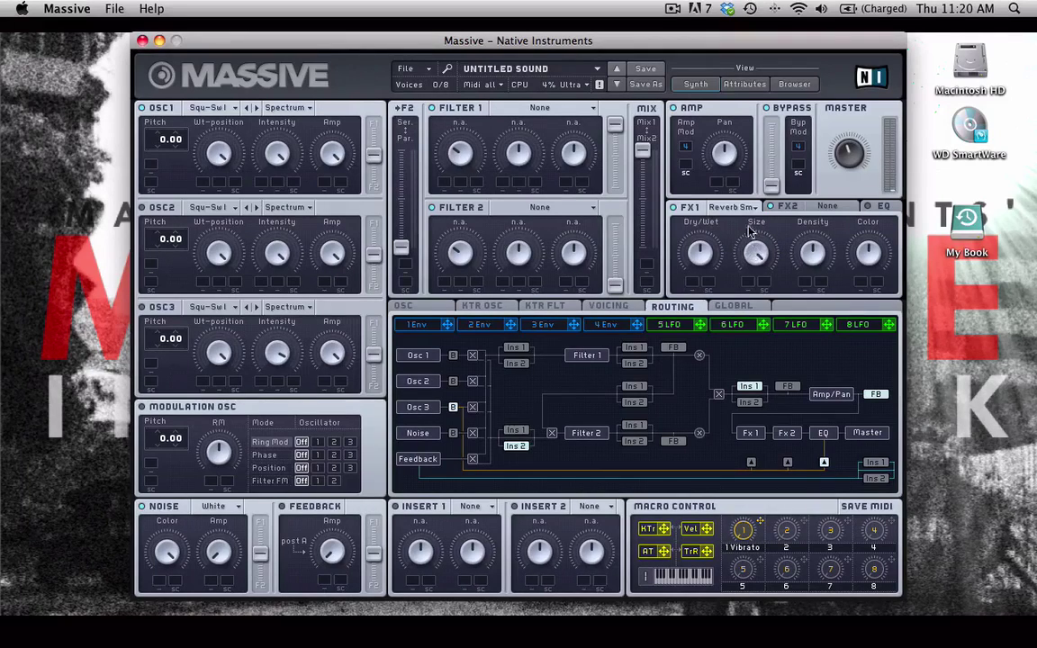
{"action": "left_click", "coordinate": [740, 208]}
{"action": "left_click", "coordinate": [683, 196]}
{"action": "left_click_drag", "start_coordinate": [765, 232], "coordinate": [771, 320]}
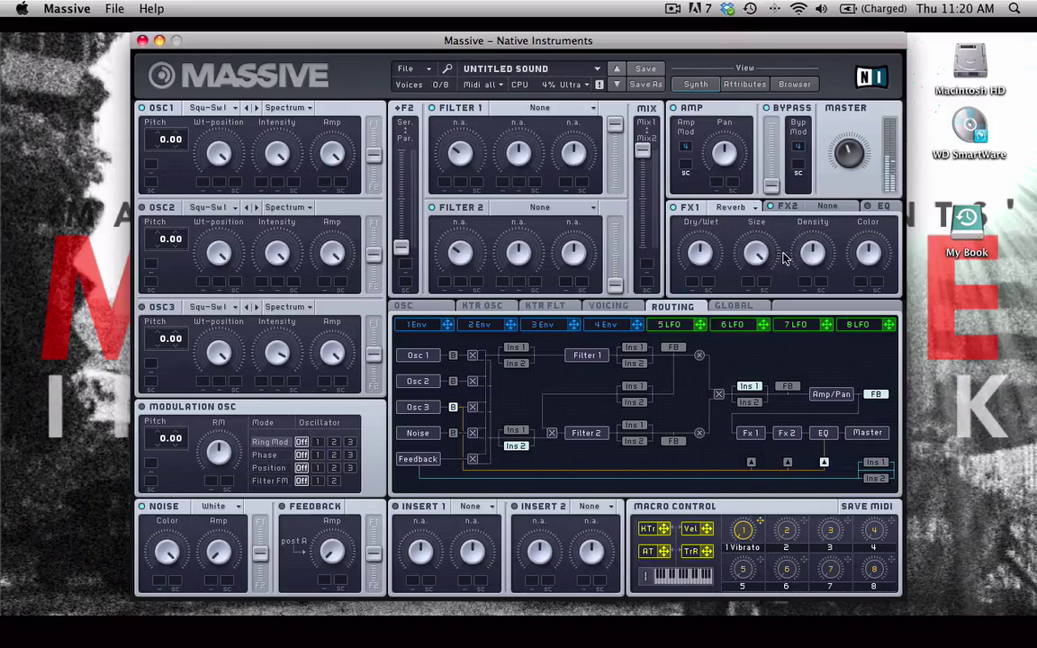
{"action": "left_click", "coordinate": [734, 208]}
{"action": "left_click", "coordinate": [700, 198]}
{"action": "left_click", "coordinate": [733, 208]}
{"action": "left_click", "coordinate": [765, 227]}
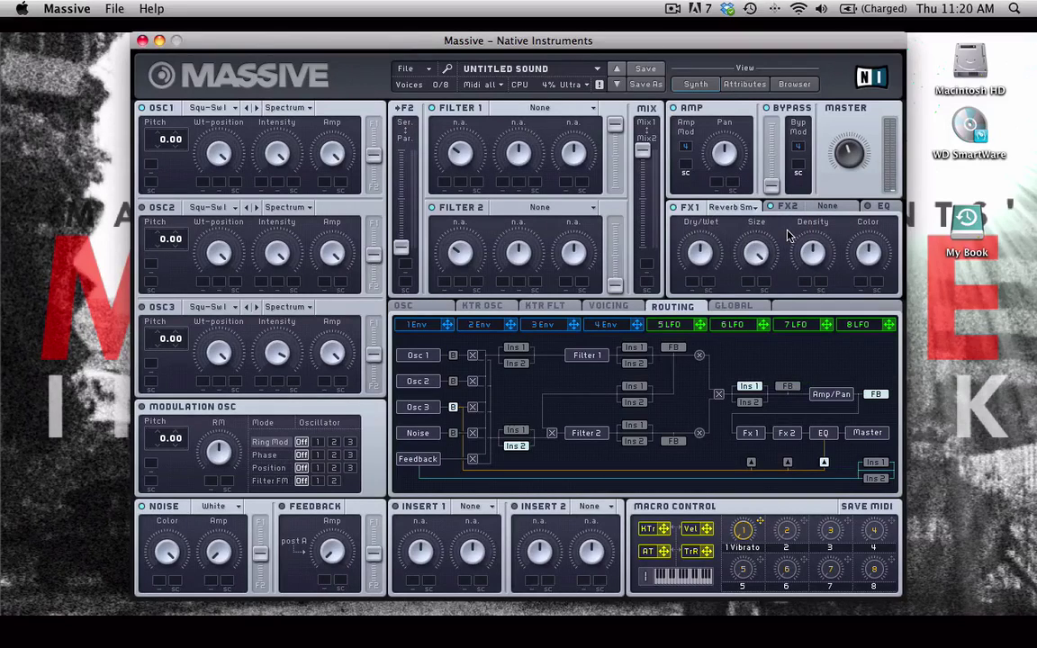
Load Flanger Positive into FX1 and adjust its Depth, Feedback and Rate
{"action": "left_click", "coordinate": [734, 208]}
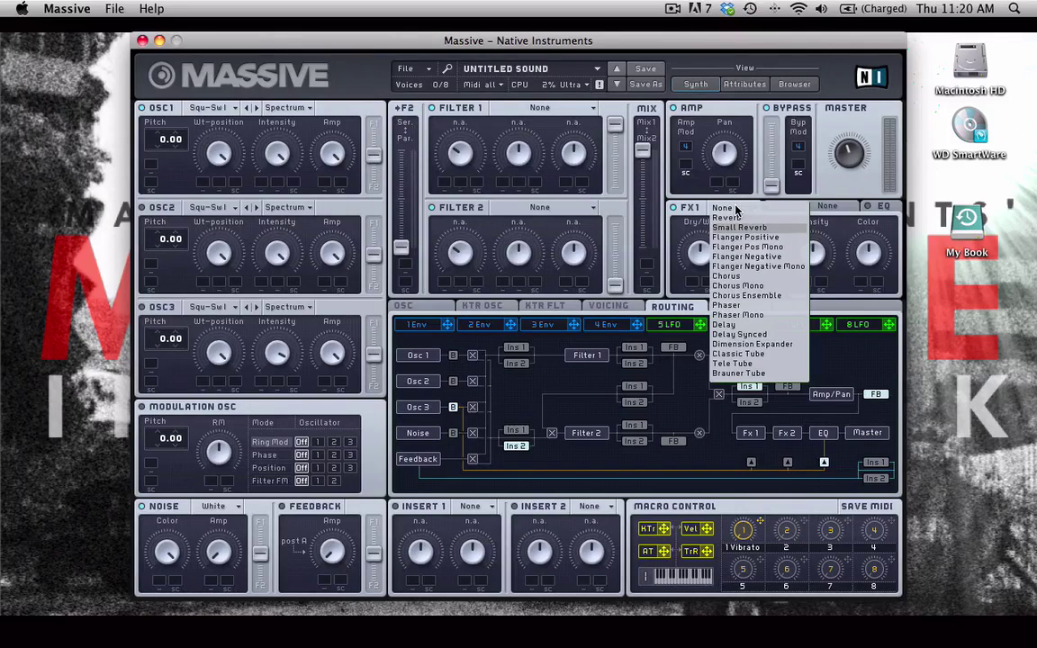
{"action": "left_click", "coordinate": [789, 237]}
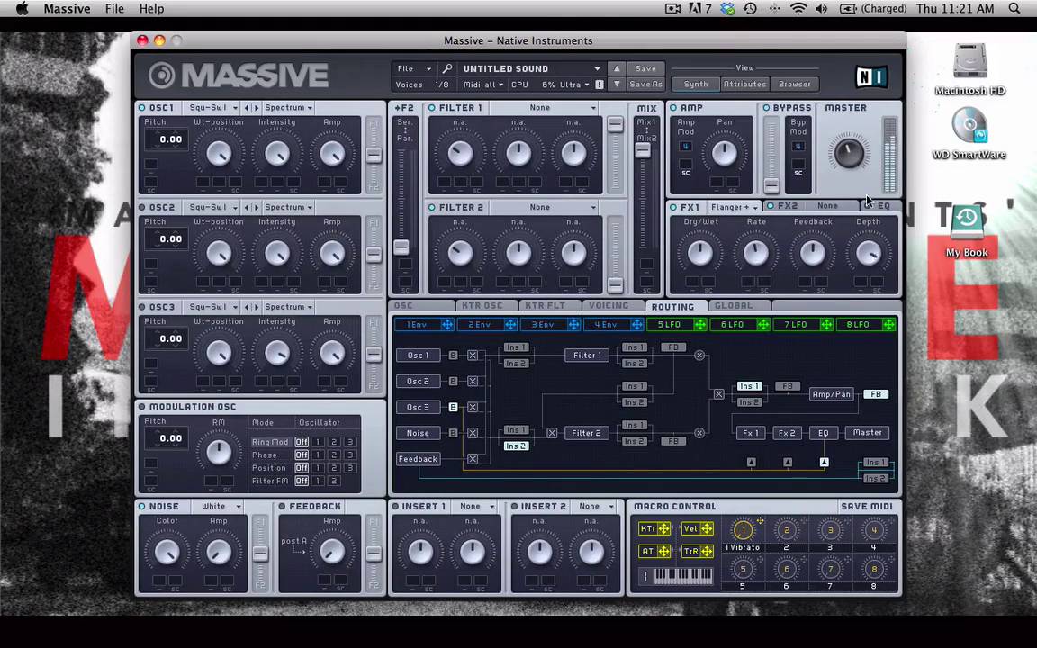
{"action": "left_click_drag", "start_coordinate": [866, 241], "coordinate": [864, 272]}
{"action": "mouse_move", "coordinate": [812, 248]}
{"action": "left_mouse_down"}
{"action": "mouse_move", "coordinate": [818, 299]}
{"action": "mouse_move", "coordinate": [799, 279]}
{"action": "mouse_move", "coordinate": [806, 290]}
{"action": "mouse_move", "coordinate": [813, 261]}
{"action": "mouse_move", "coordinate": [886, 270]}
{"action": "left_mouse_up"}
{"action": "left_click_drag", "start_coordinate": [754, 250], "coordinate": [754, 259]}
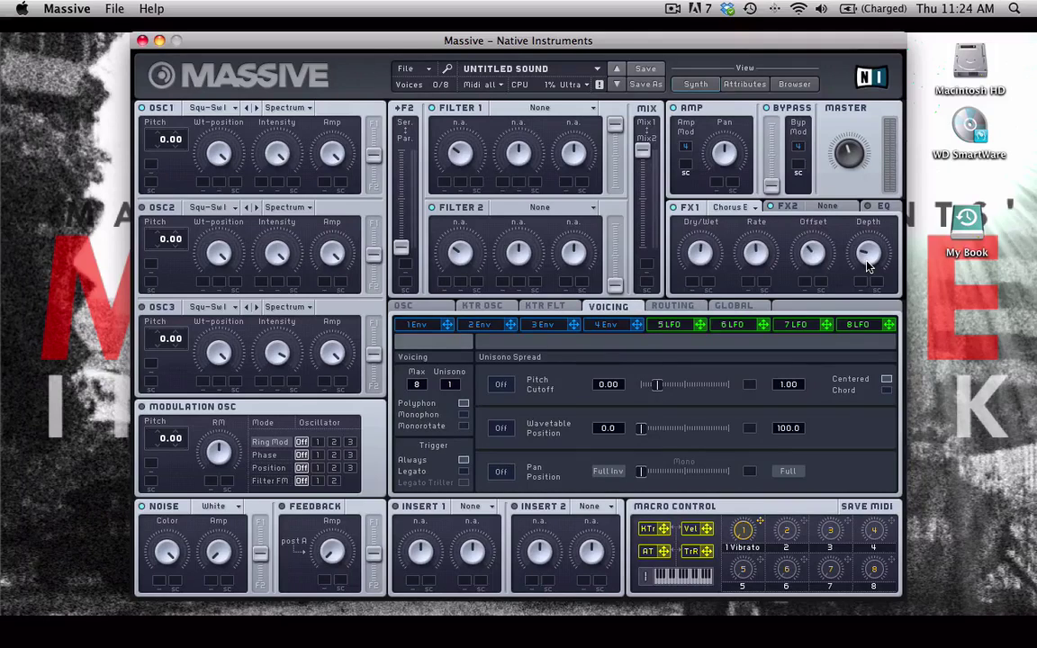
Replace Chorus Ensemble in FX1 with Phaser Mono and settle on the stereo Phaser
{"action": "left_click", "coordinate": [731, 207]}
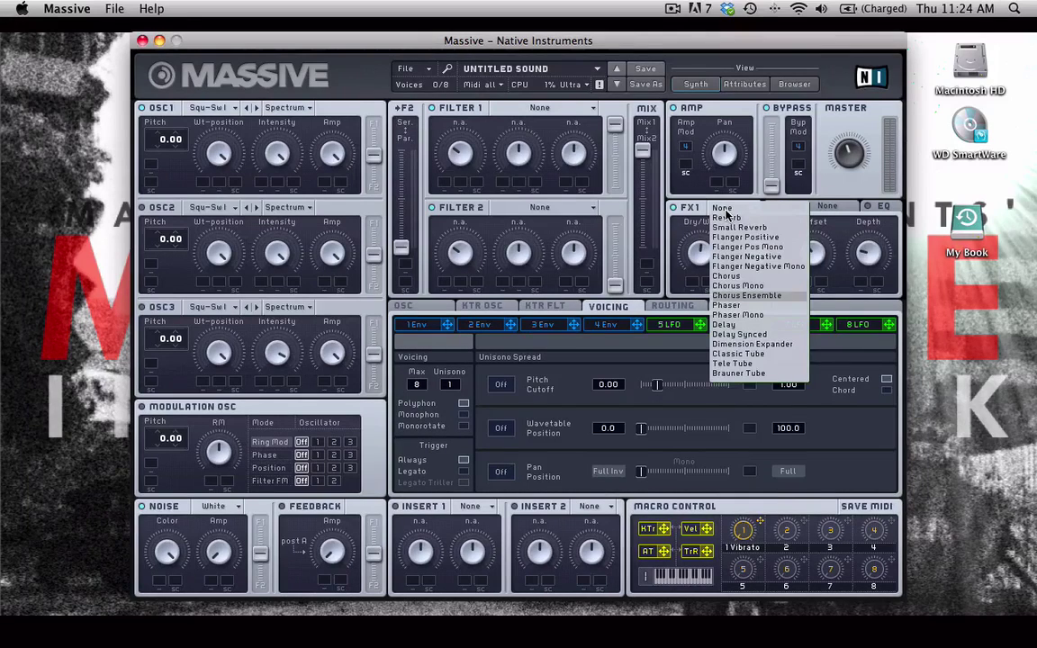
{"action": "left_click", "coordinate": [814, 252]}
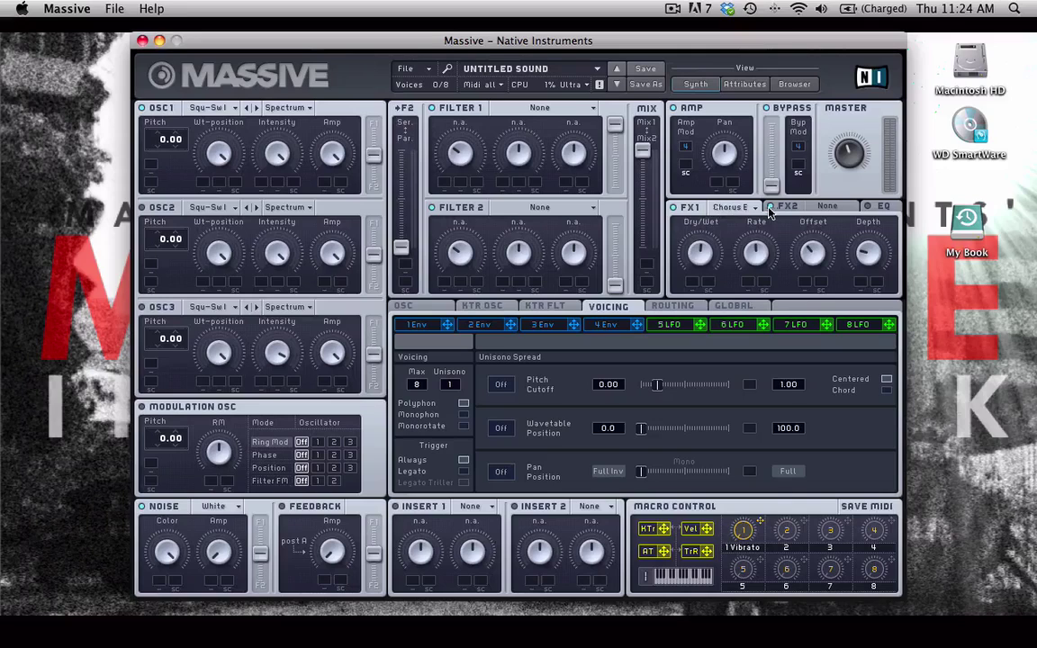
{"action": "left_click", "coordinate": [749, 210]}
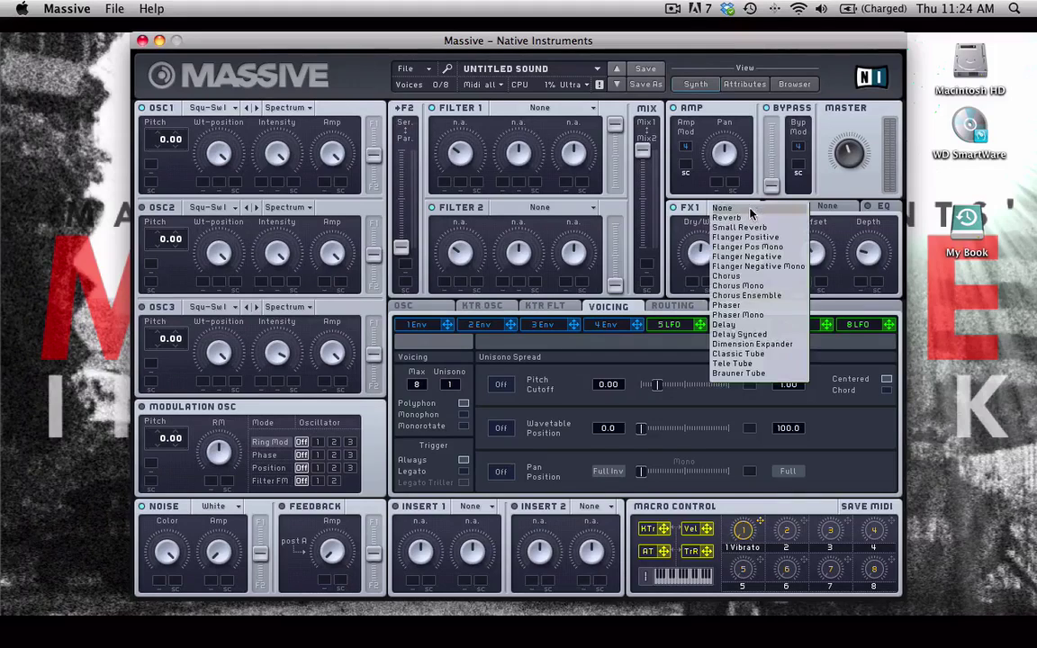
{"action": "left_click", "coordinate": [792, 316]}
{"action": "left_click", "coordinate": [742, 207]}
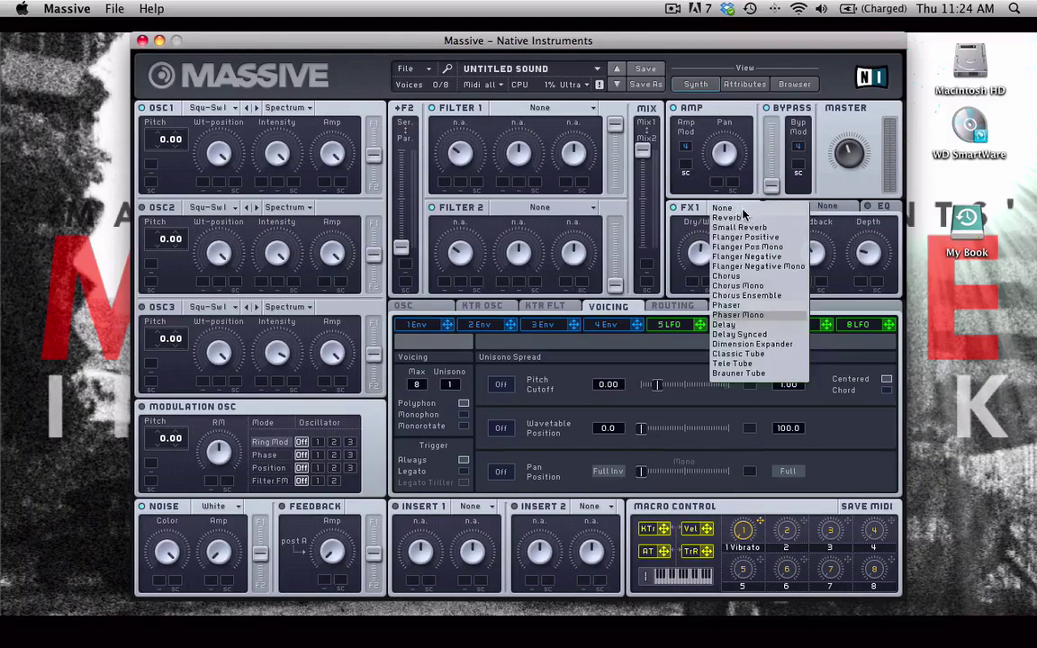
{"action": "left_click", "coordinate": [774, 307]}
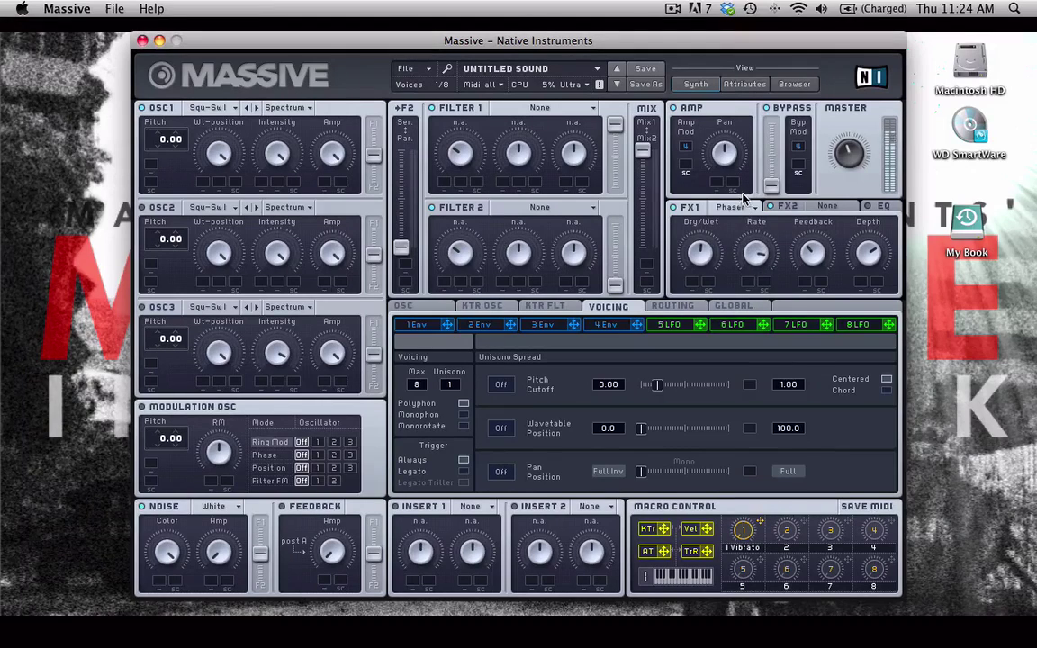
Load the Delay effect into FX1 and adjust its left and right delay times
{"action": "left_click", "coordinate": [730, 207]}
{"action": "left_click", "coordinate": [801, 167]}
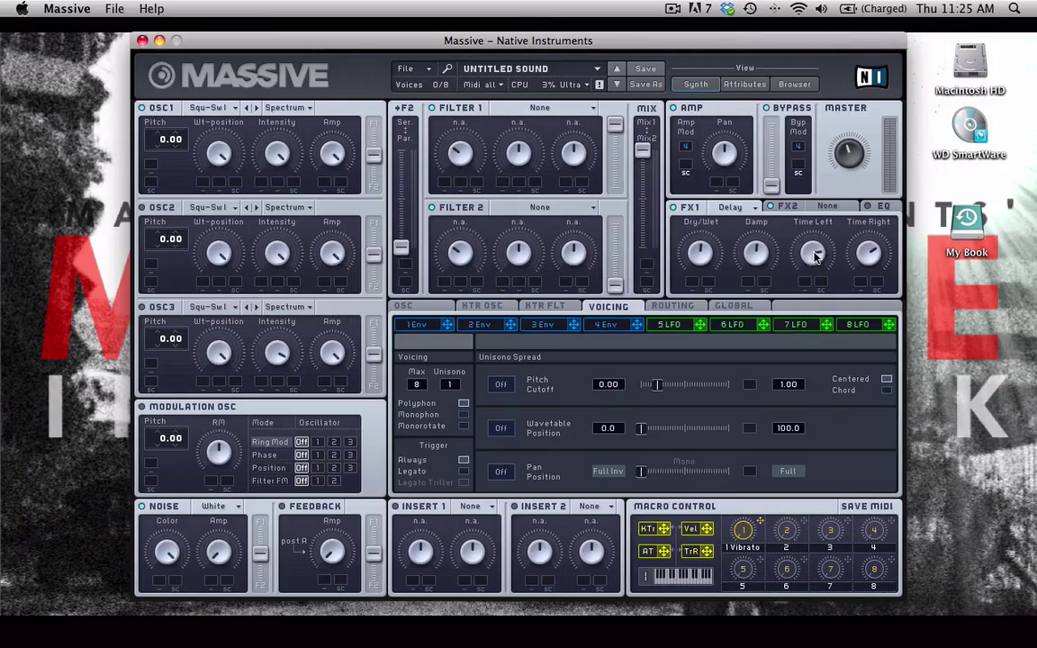
{"action": "left_click_drag", "start_coordinate": [830, 262], "coordinate": [868, 239]}
Change the FX1 effect to Delay Synced and adjust its Left delay time, leaving it at 1/8
{"action": "left_click", "coordinate": [720, 211]}
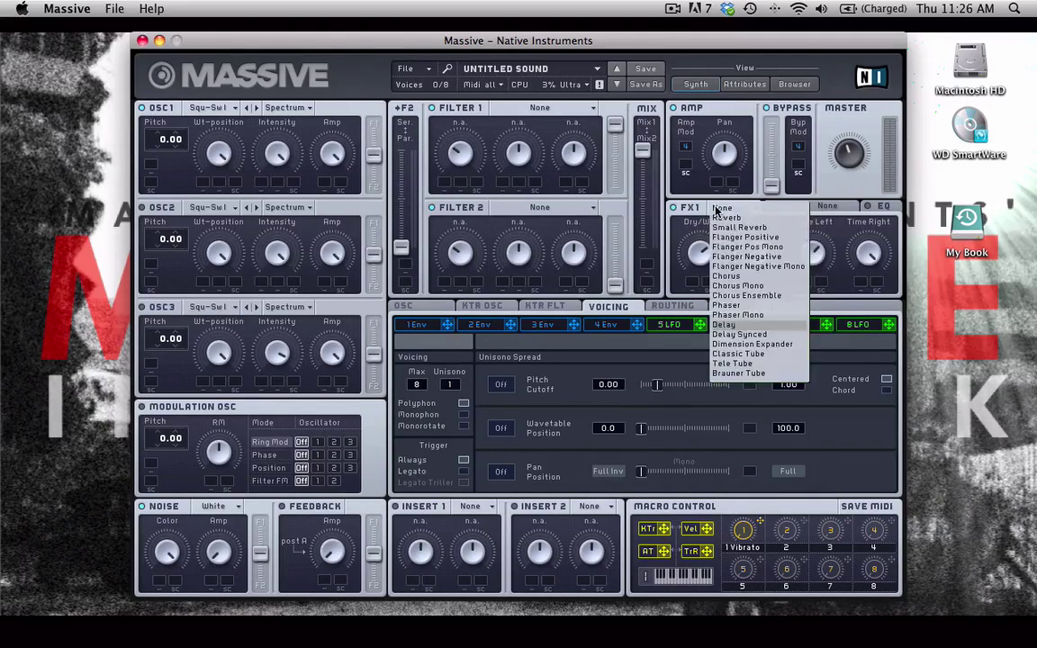
{"action": "left_click", "coordinate": [752, 335]}
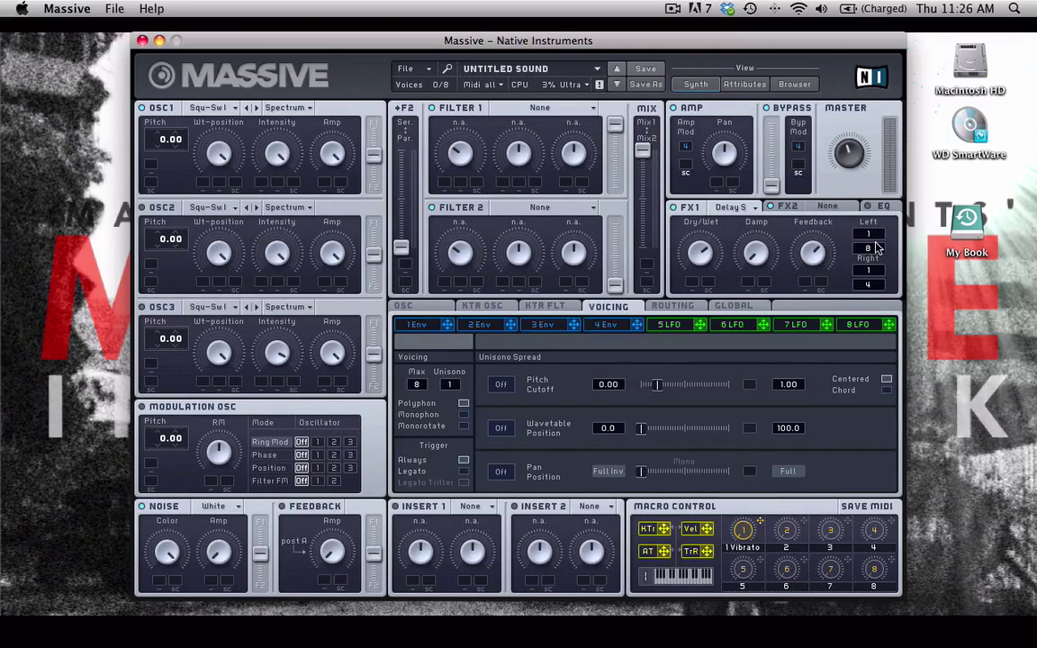
{"action": "left_click_drag", "start_coordinate": [873, 241], "coordinate": [878, 259]}
{"action": "left_click_drag", "start_coordinate": [872, 239], "coordinate": [876, 249]}
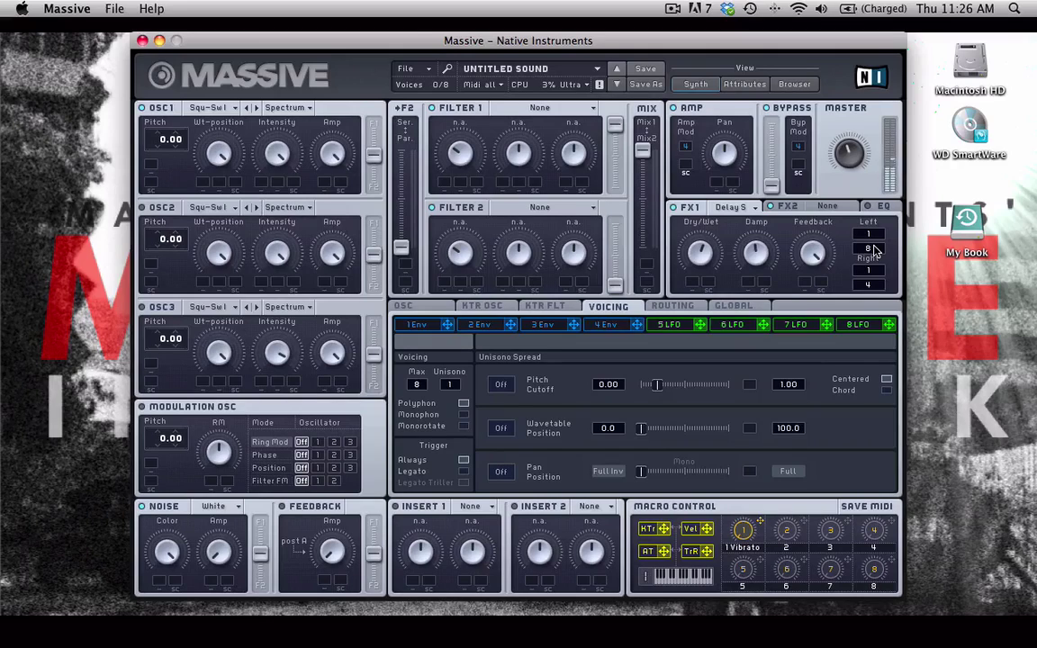
Set the FX1 effect to Dimension Expander
{"action": "left_click", "coordinate": [732, 207]}
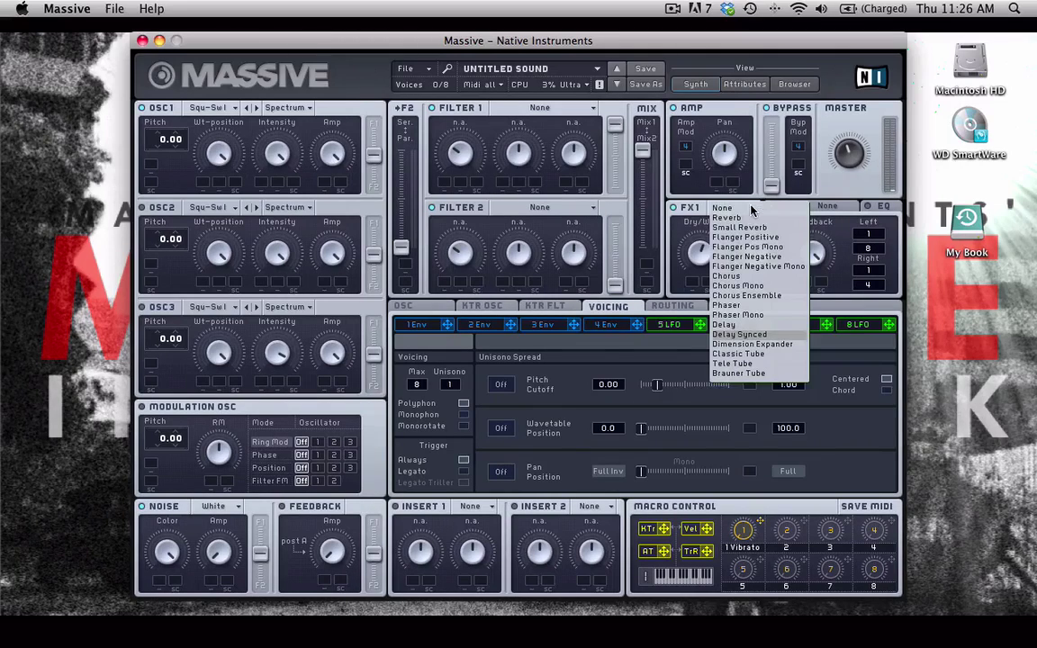
{"action": "left_click", "coordinate": [790, 344]}
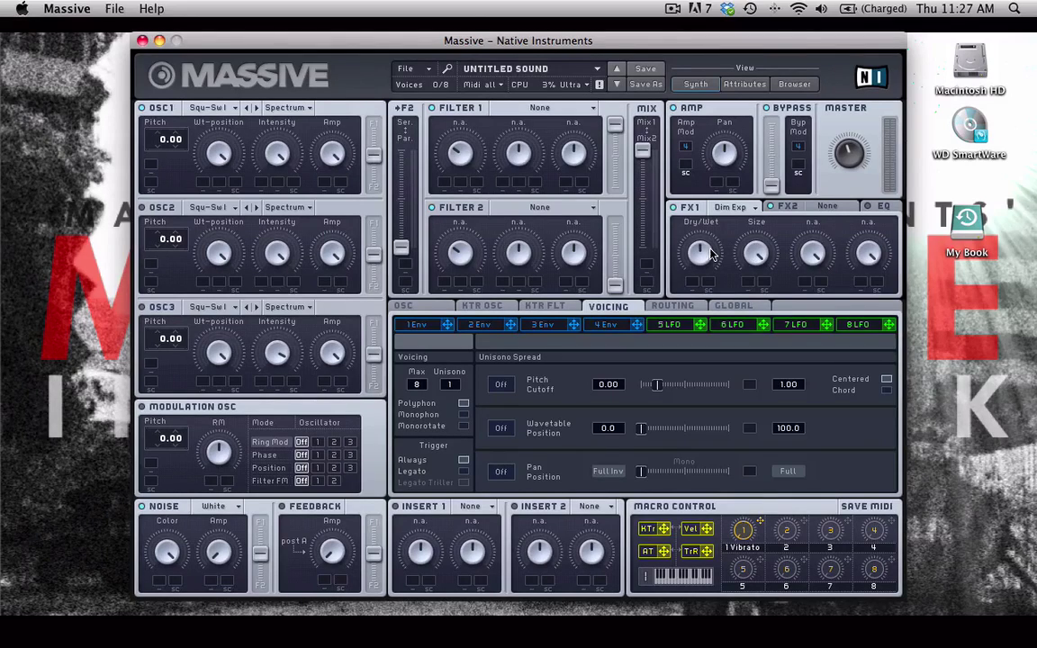
Try the Classic Tube effect in the FX1 slot and replace it with Tele Tube
{"action": "left_click", "coordinate": [734, 207]}
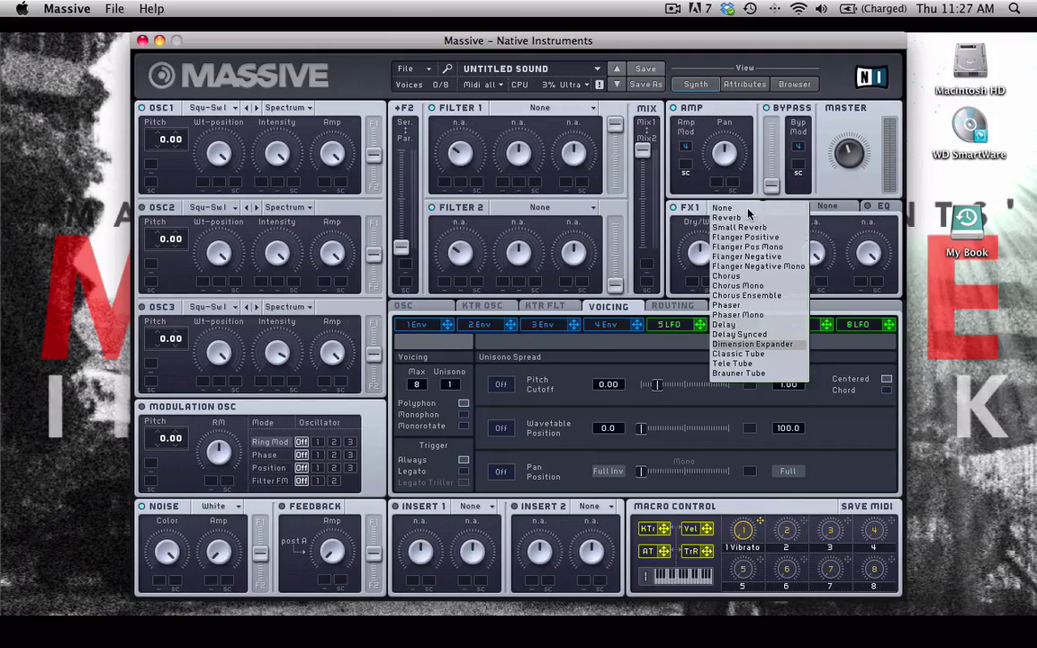
{"action": "left_click", "coordinate": [778, 356]}
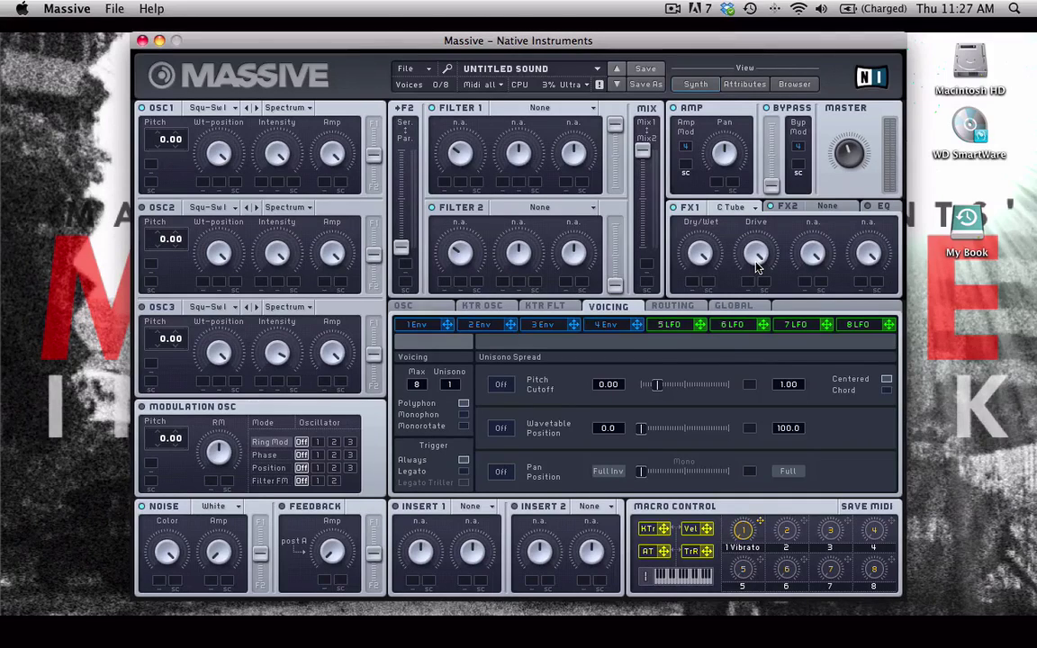
{"action": "left_click", "coordinate": [720, 208]}
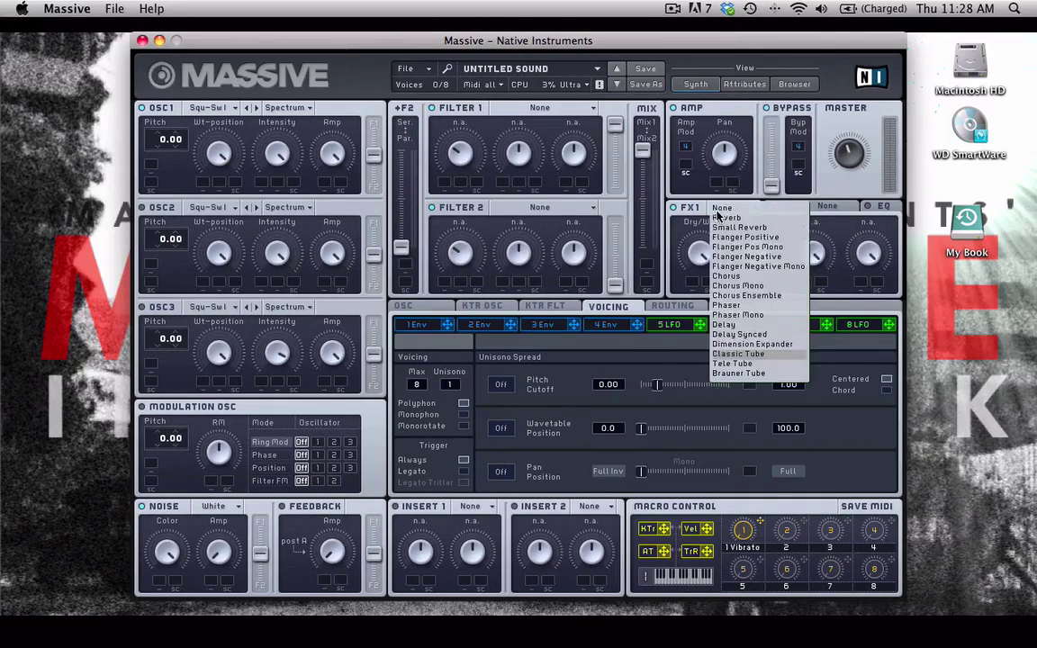
{"action": "left_click", "coordinate": [747, 364]}
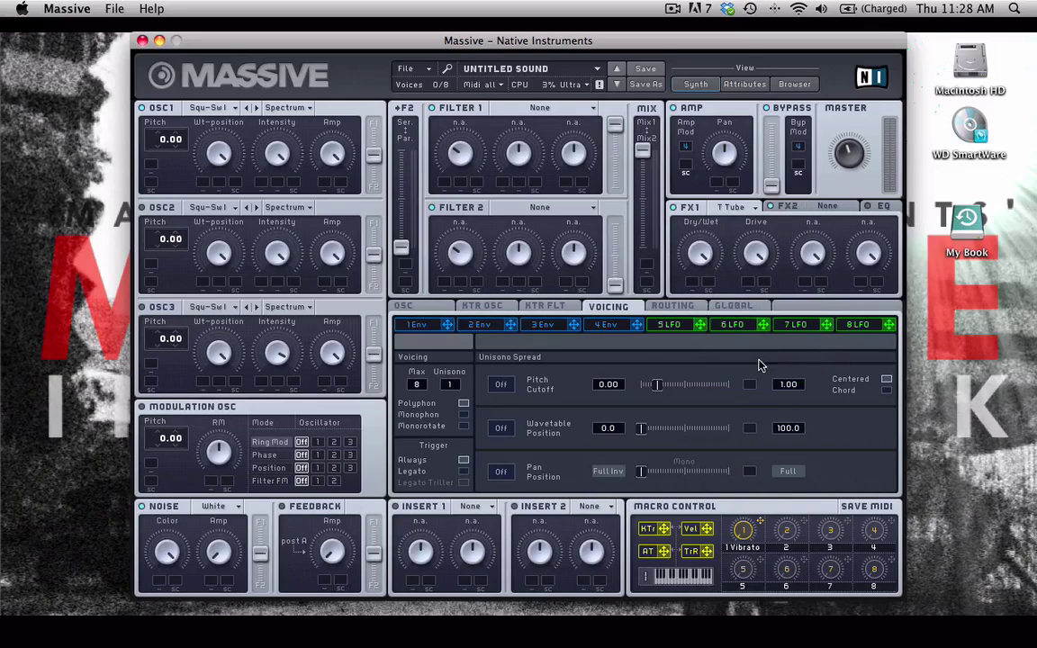
Change the FX1 effect to Brauner Tube, reviewing the effect list once more before keeping that choice
{"action": "left_click", "coordinate": [737, 209]}
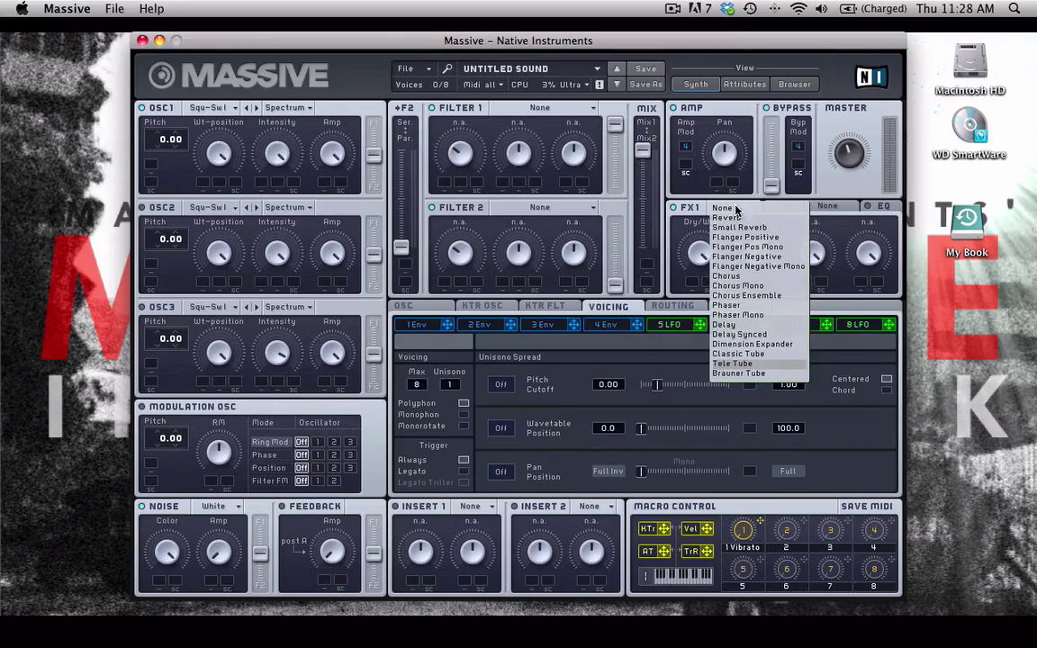
{"action": "left_click", "coordinate": [754, 377]}
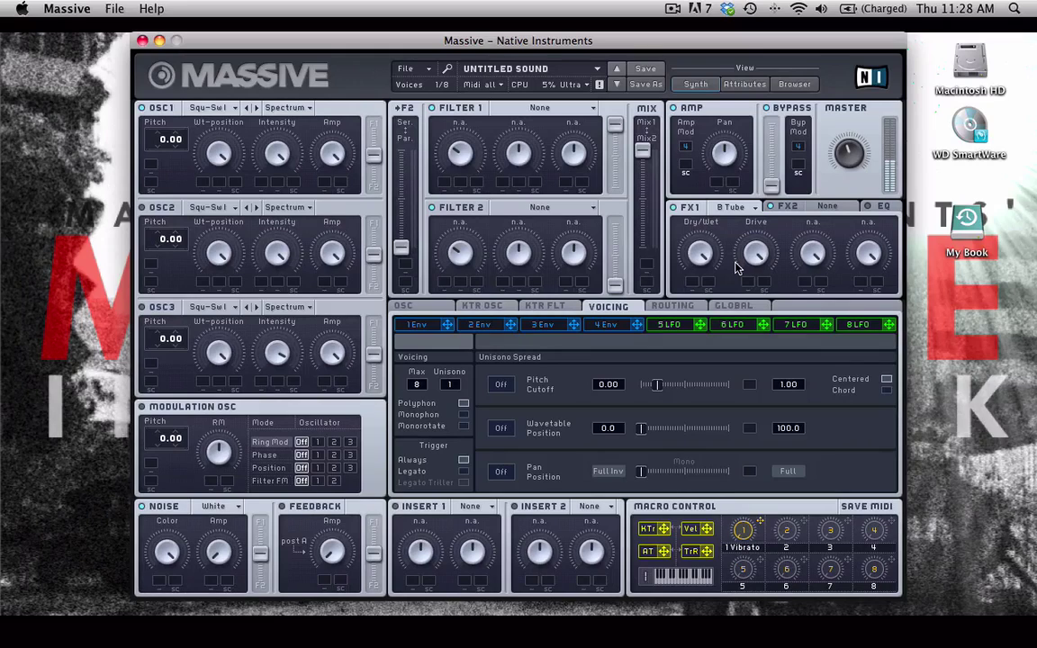
{"action": "left_click", "coordinate": [731, 207]}
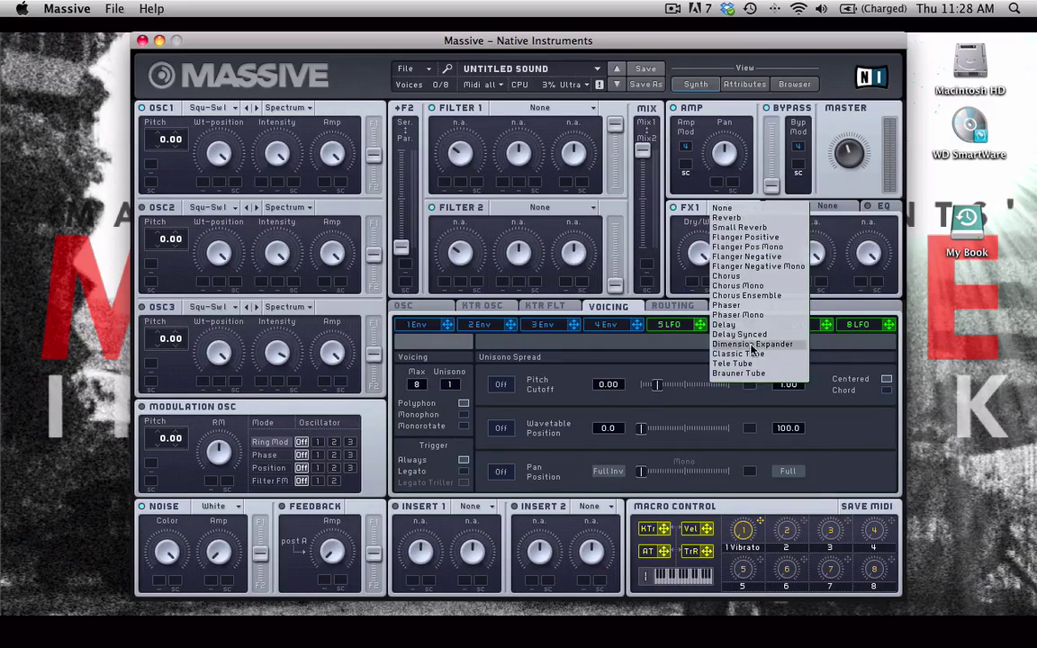
{"action": "left_click", "coordinate": [738, 372]}
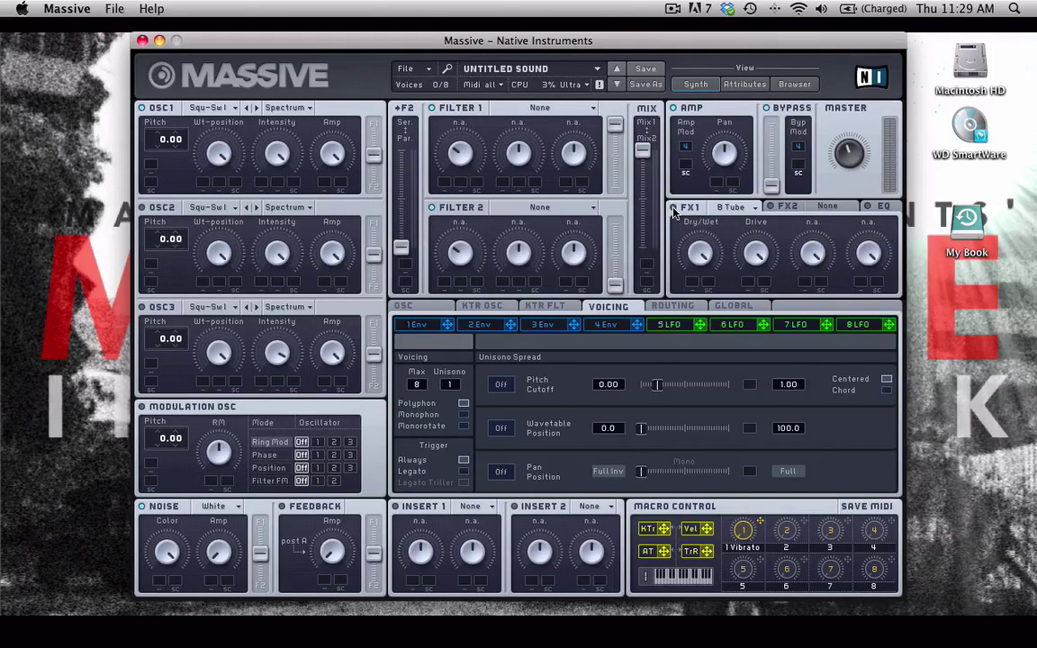
Set the FX1 effect to None and browse the effects offered in the FX2 slot
{"action": "left_click", "coordinate": [737, 207]}
{"action": "left_click", "coordinate": [797, 213]}
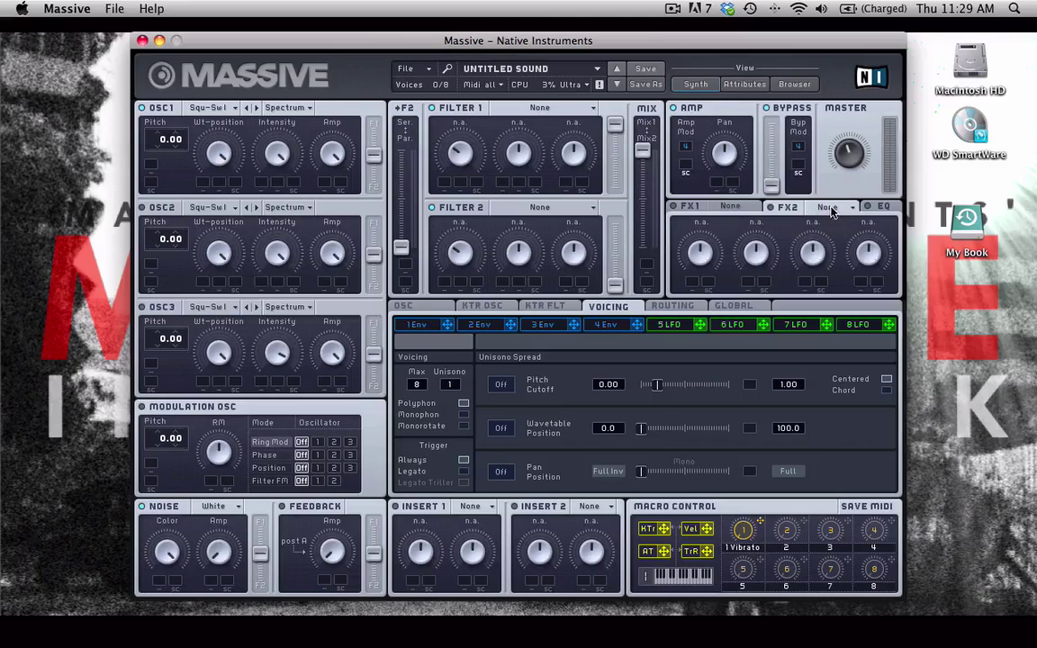
{"action": "left_click", "coordinate": [832, 208]}
{"action": "left_click", "coordinate": [848, 211]}
Show the EQ section, switch it on, and adjust its Low Shelf and Frequency controls
{"action": "left_click", "coordinate": [887, 207]}
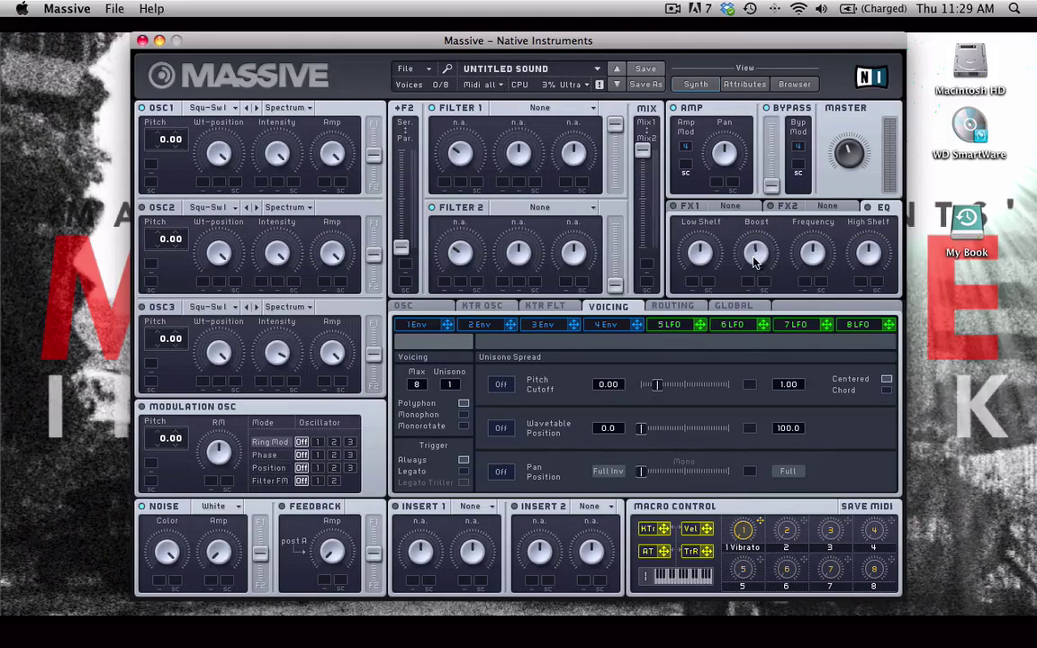
{"action": "left_click_drag", "start_coordinate": [700, 253], "coordinate": [702, 281]}
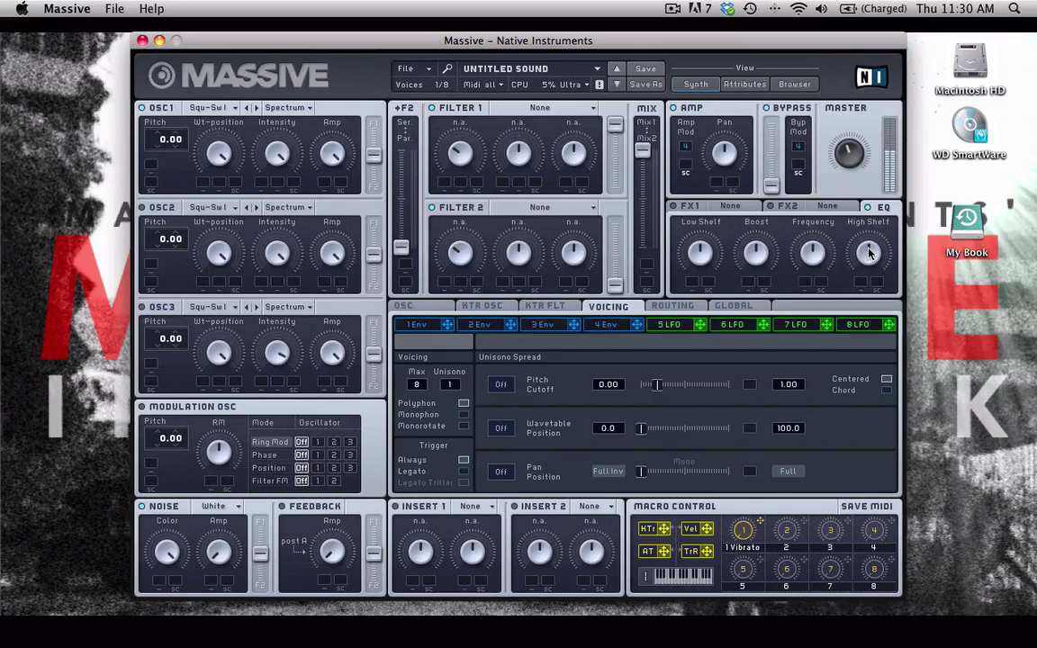
{"action": "mouse_move", "coordinate": [835, 230]}
{"action": "left_mouse_down"}
{"action": "mouse_move", "coordinate": [837, 242]}
{"action": "mouse_move", "coordinate": [835, 230]}
{"action": "left_mouse_up"}
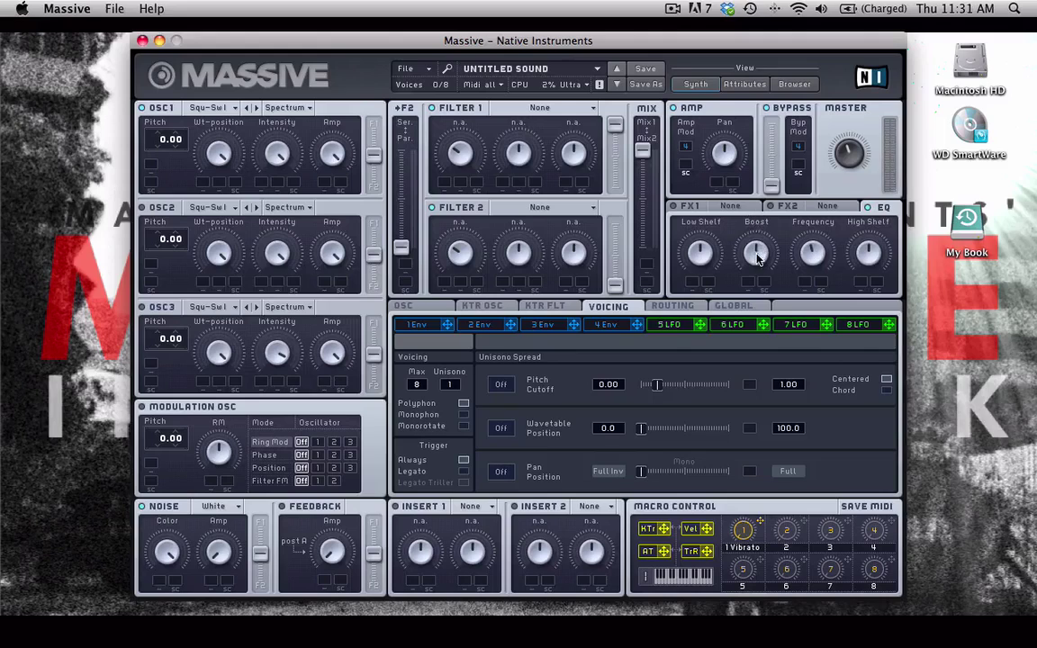